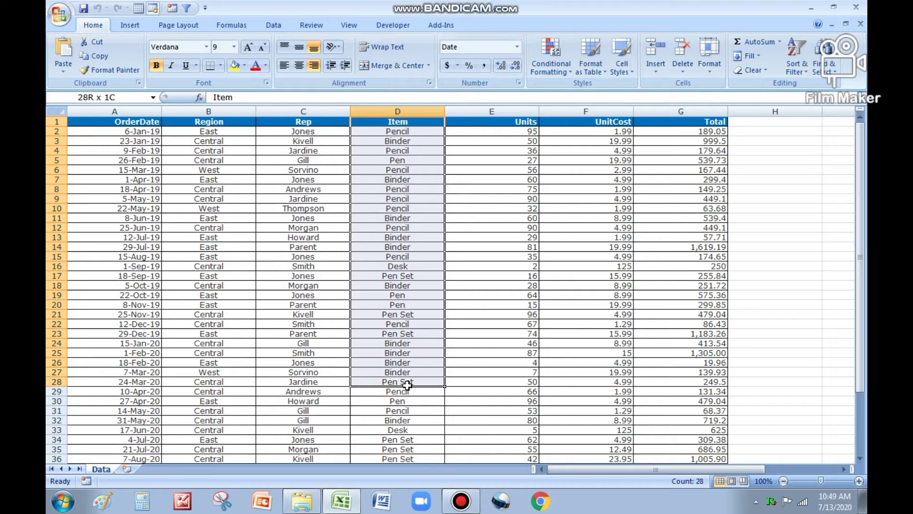
Review the OrderDate column of the Data sheet by selecting its contents from the header down.
click(422, 439)
click(407, 429)
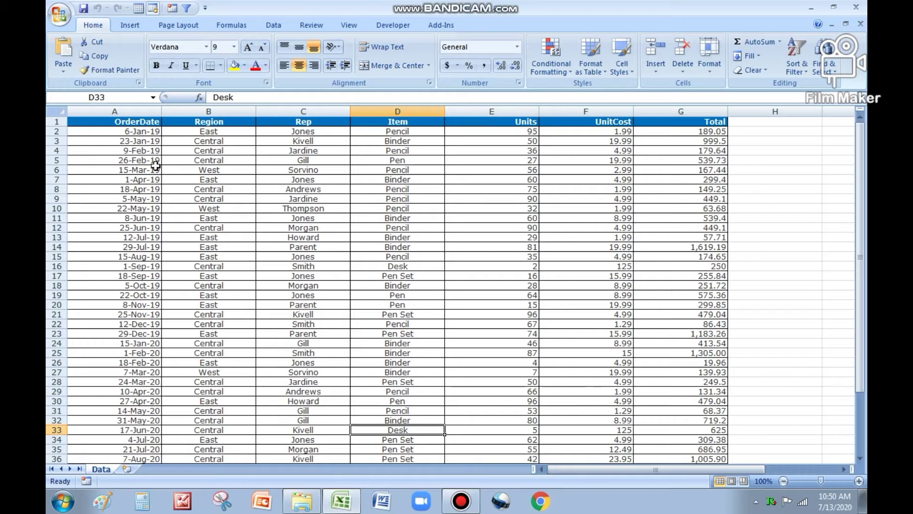
click(121, 132)
key(Up)
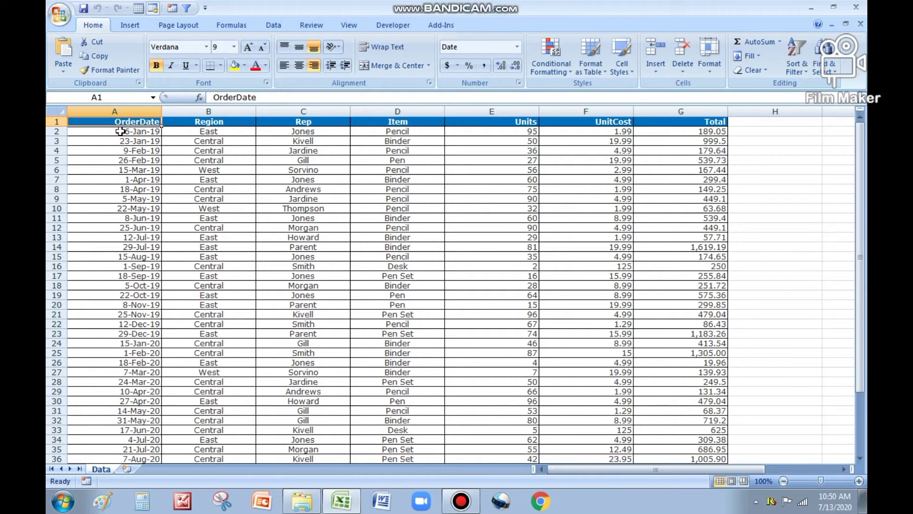
key(ctrl+shift+Right)
key(ctrl+shift+Down)
key(ctrl+Home)
key(ctrl+shift+Down)
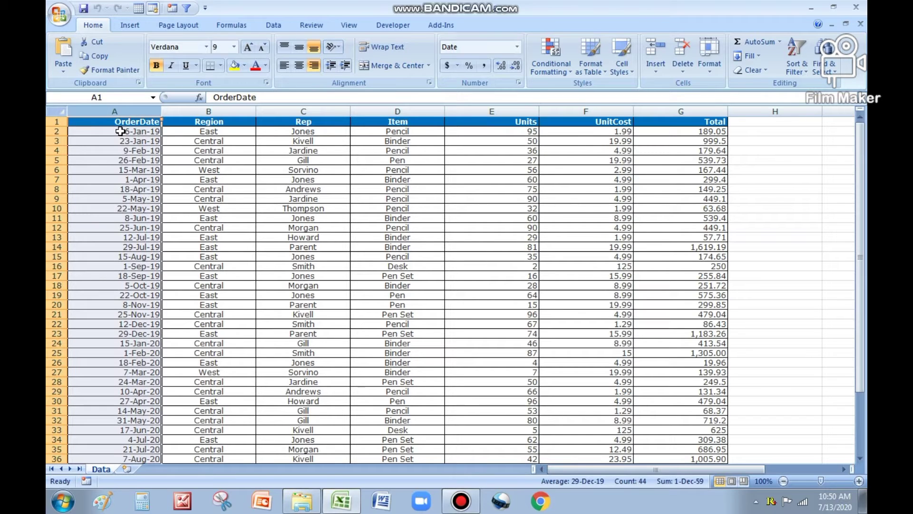
key(Right)
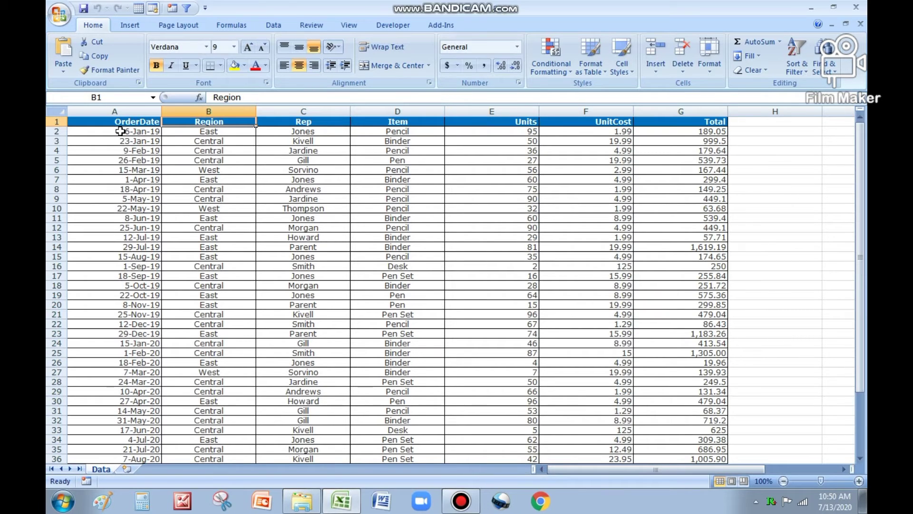
Review the Region column and highlight the entire Rep column of the sales data.
key(BackSpace)
key(Escape)
key(Down)
key(Down)
key(Down)
key(Down)
key(Down)
key(Right)
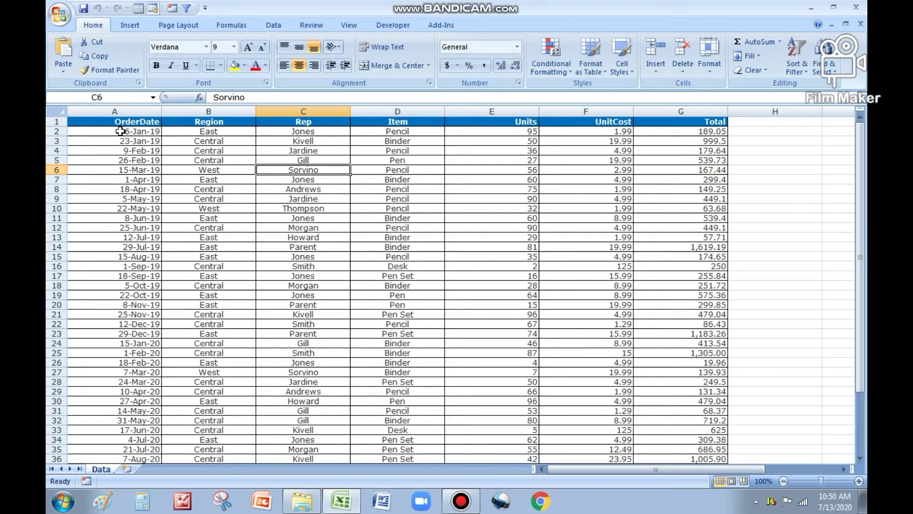
key(ctrl+space)
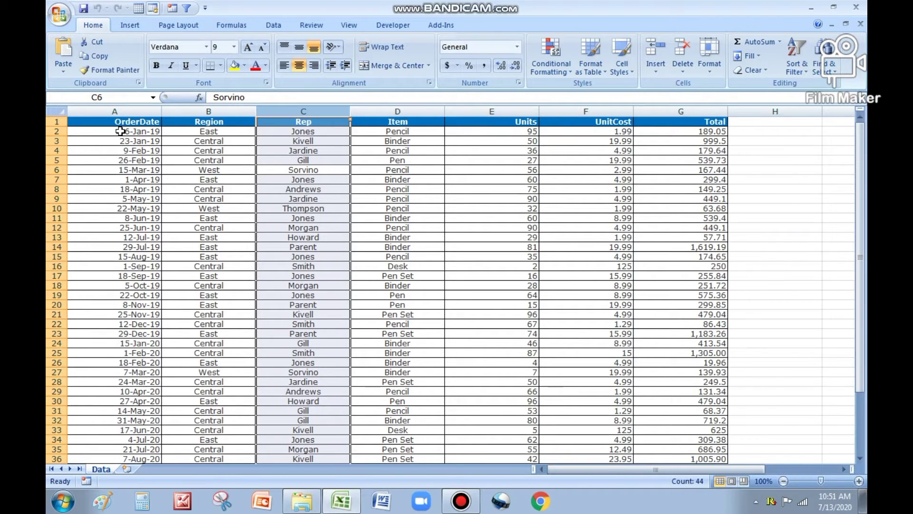
key(Down)
key(Up)
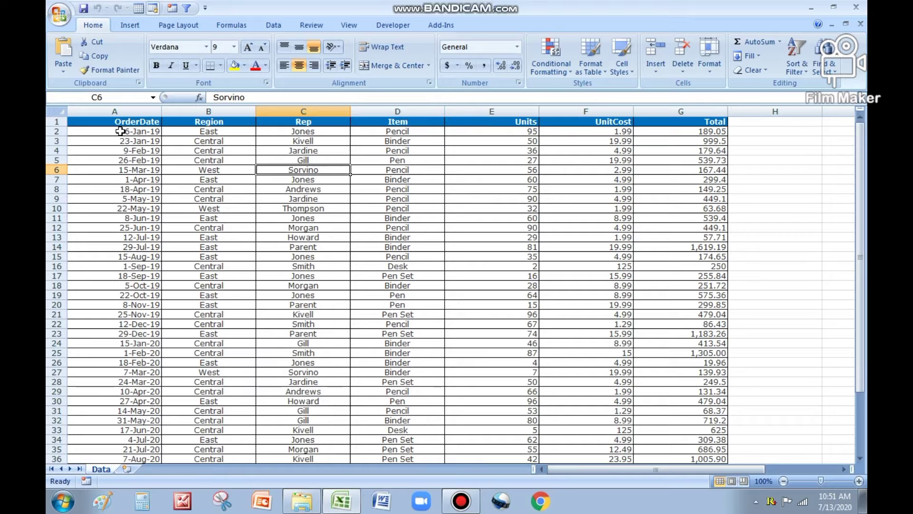
Look through the Item column and highlight the entire Units column.
key(Down)
key(Down)
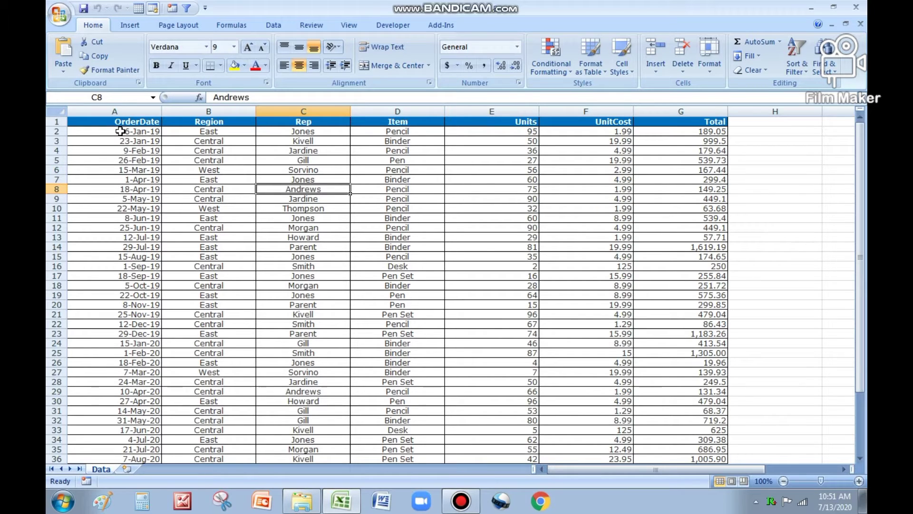
key(Right)
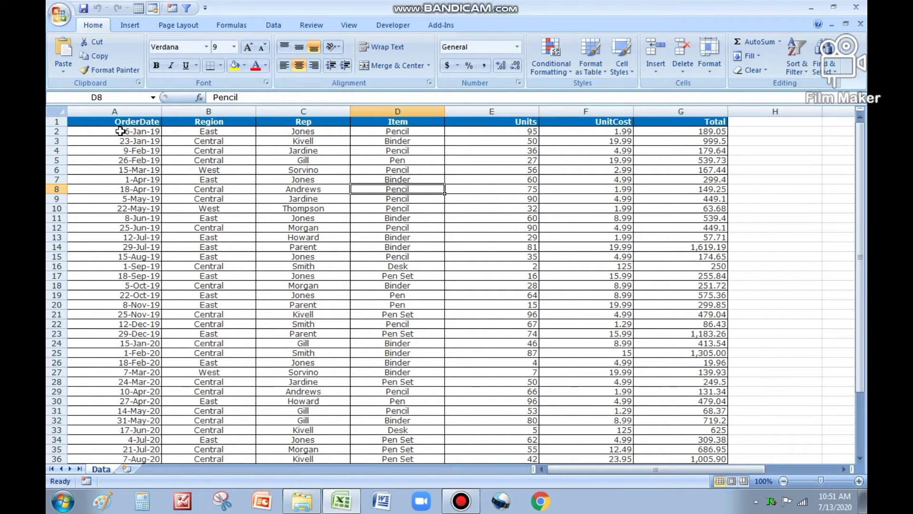
key(Right)
key(Up)
key(Up)
key(Up)
key(Up)
key(Up)
key(Up)
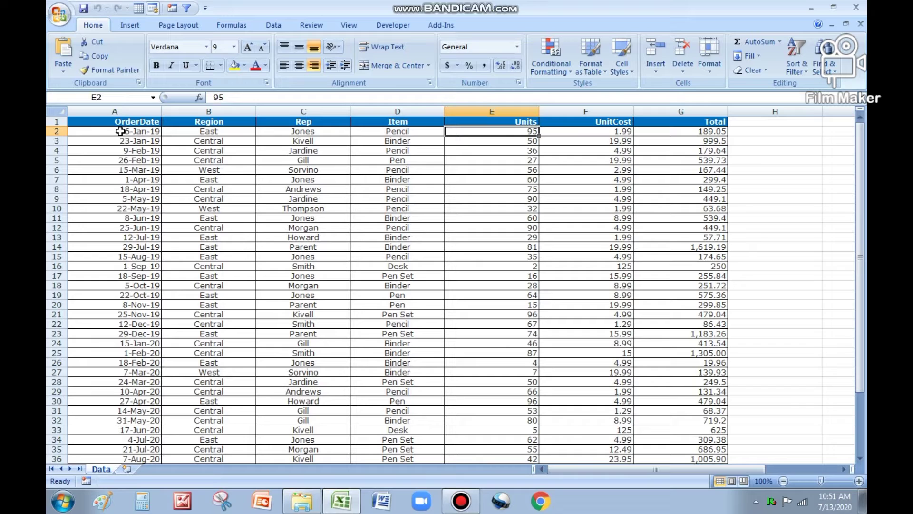
key(Right)
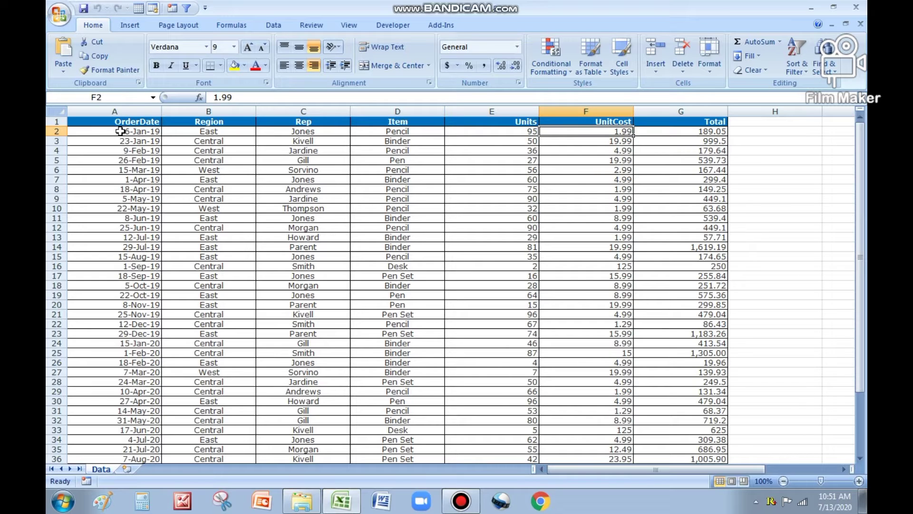
key(Left)
key(ctrl+space)
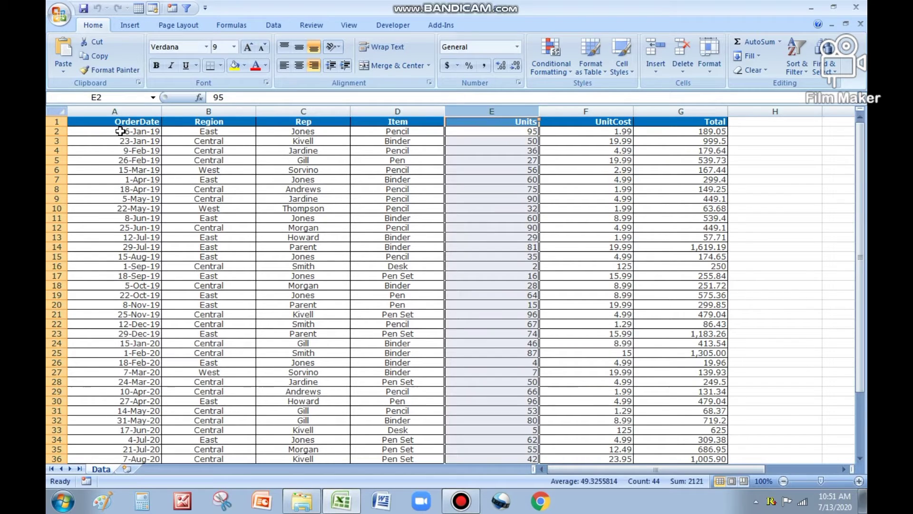
Review the UnitCost and Total columns of the sales data.
key(Right)
scroll(120, 131, down, 1)
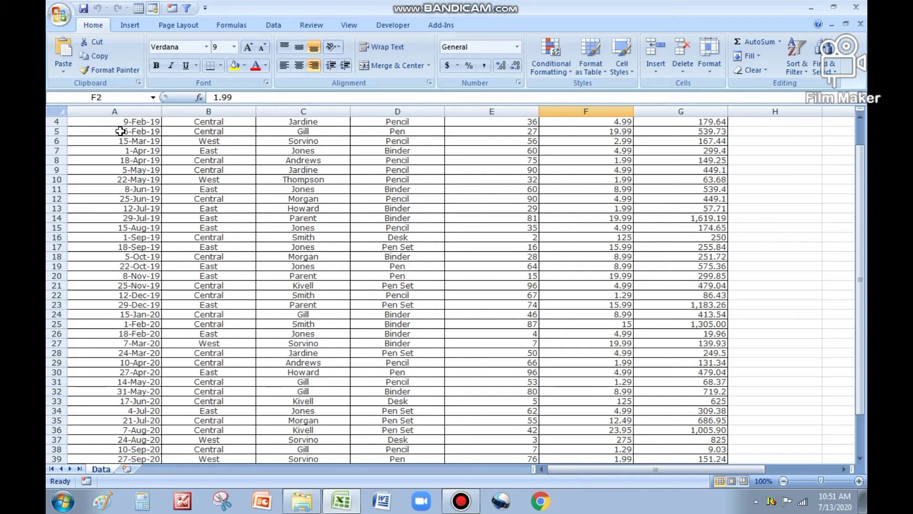
key(Up)
key(Right)
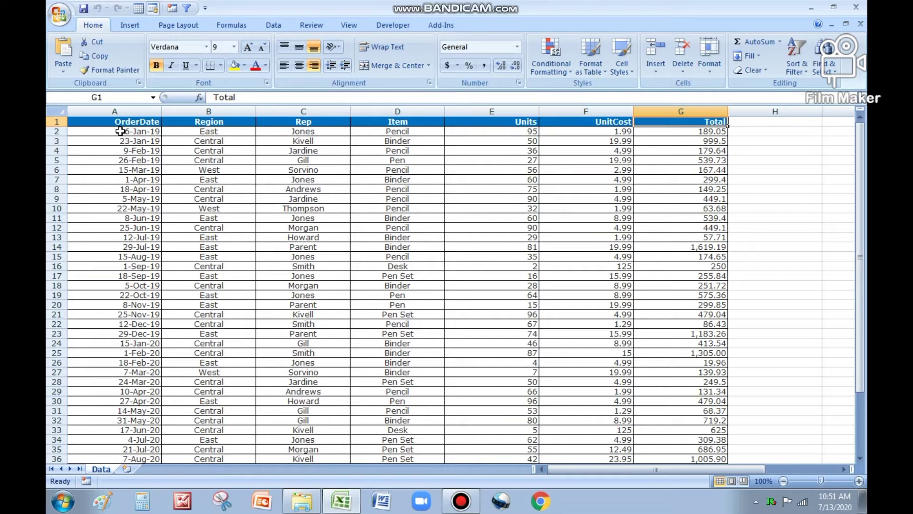
Create a PivotTable on a new worksheet from the full data range A1:G44 of the Data sheet.
key(ctrl+Home)
key(ctrl+shift+Right)
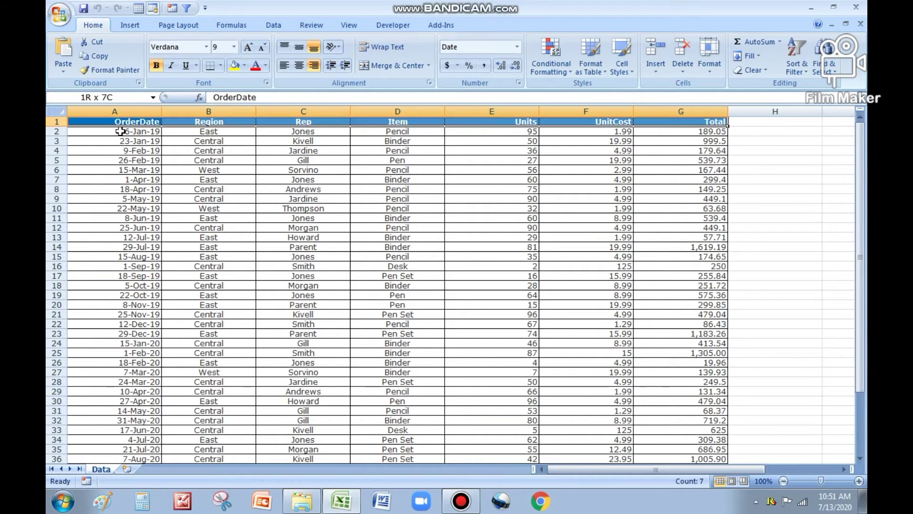
key(ctrl+shift+Down)
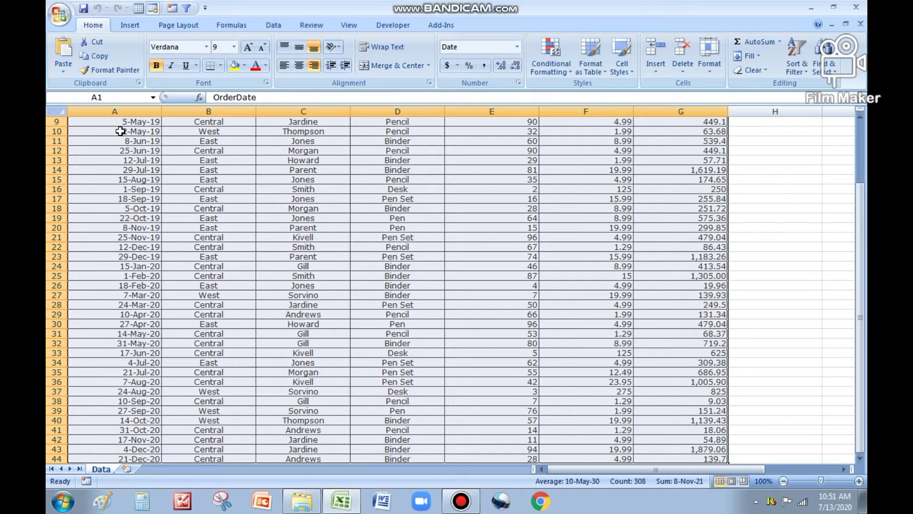
scroll(122, 293, up, 1)
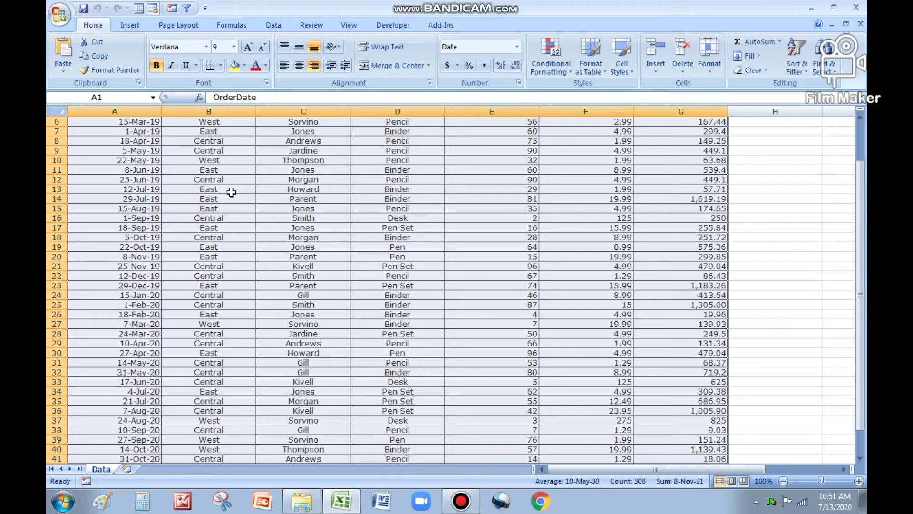
click(129, 26)
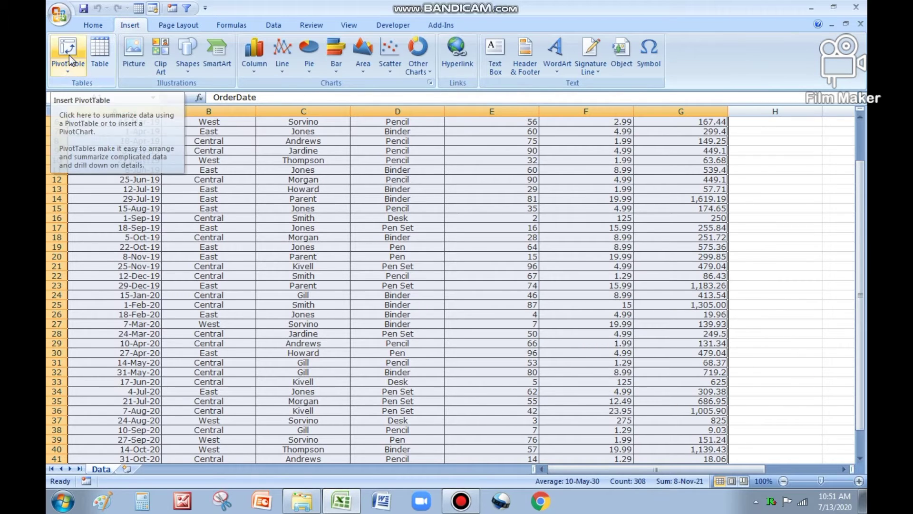
click(69, 71)
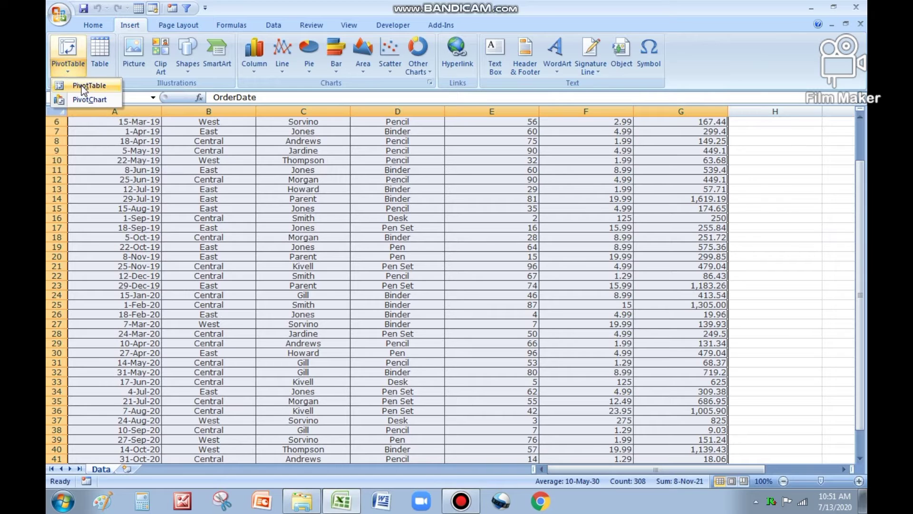
click(81, 85)
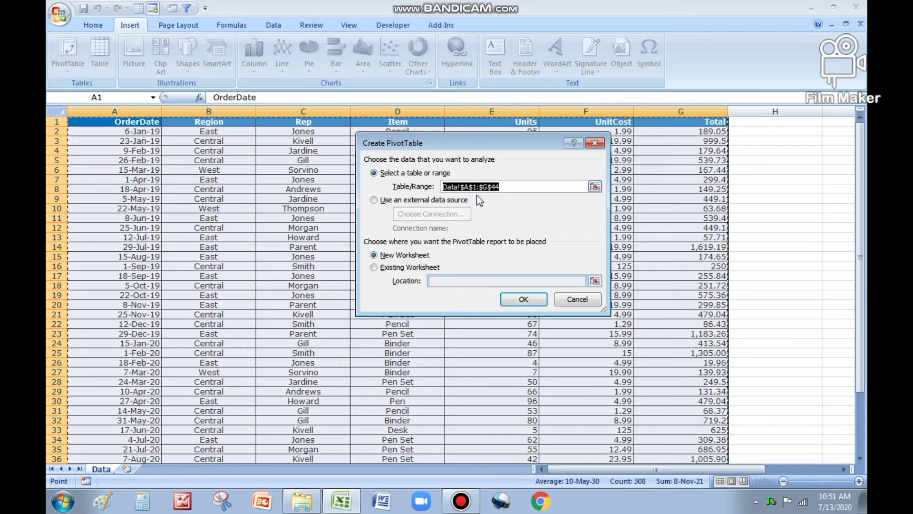
click(503, 187)
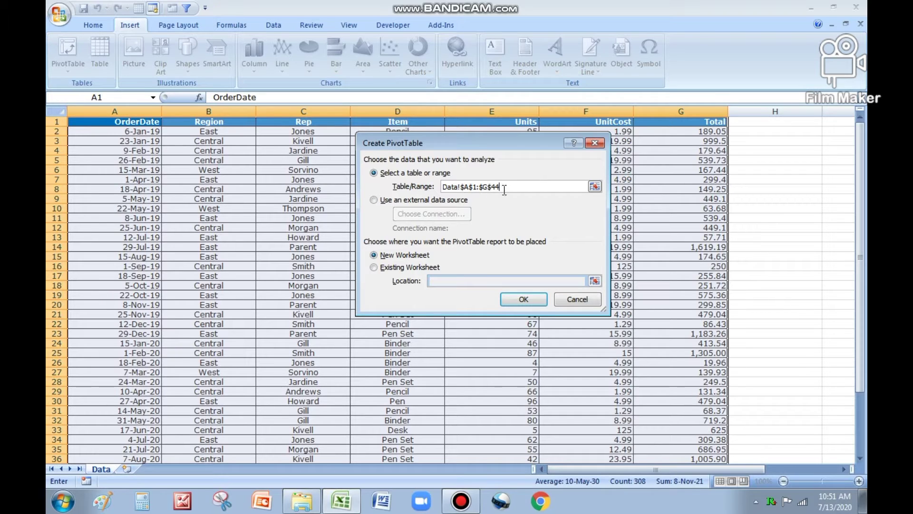
click(392, 260)
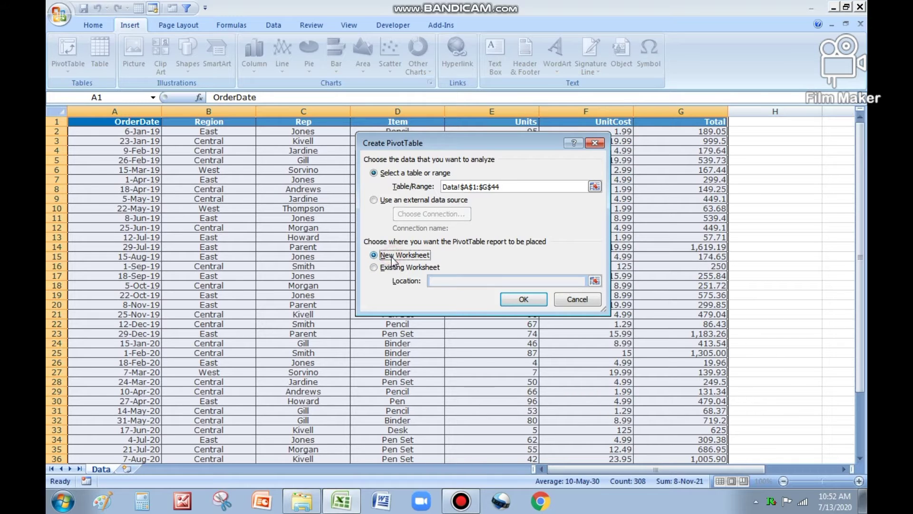
click(524, 301)
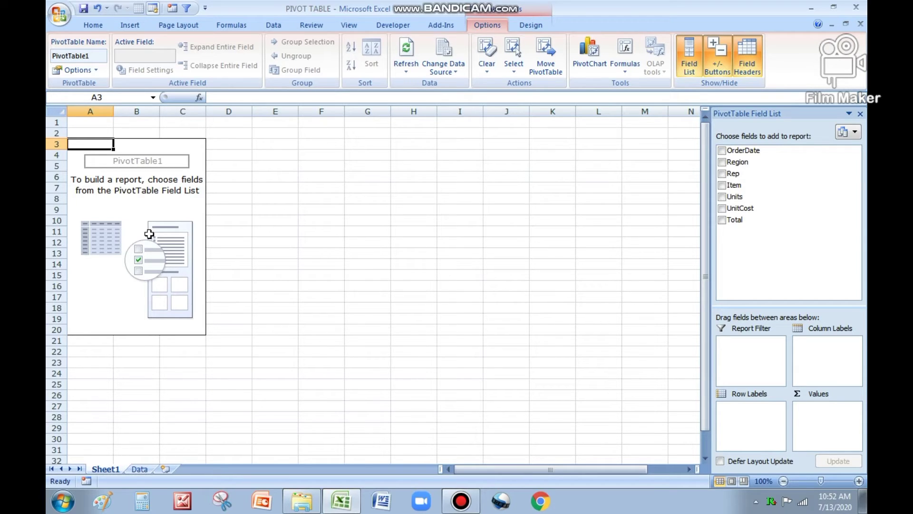
Enable the Classic PivotTable layout in the PivotTable's display options.
right_click(169, 173)
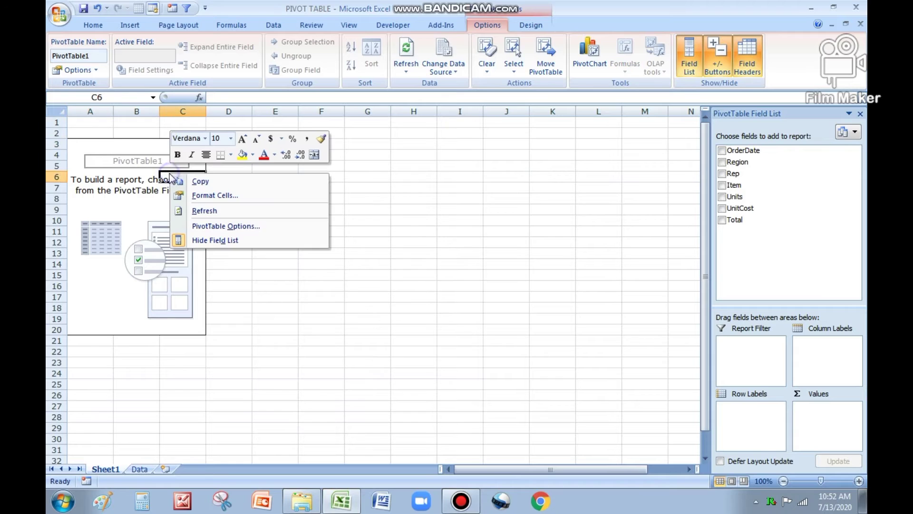
click(252, 227)
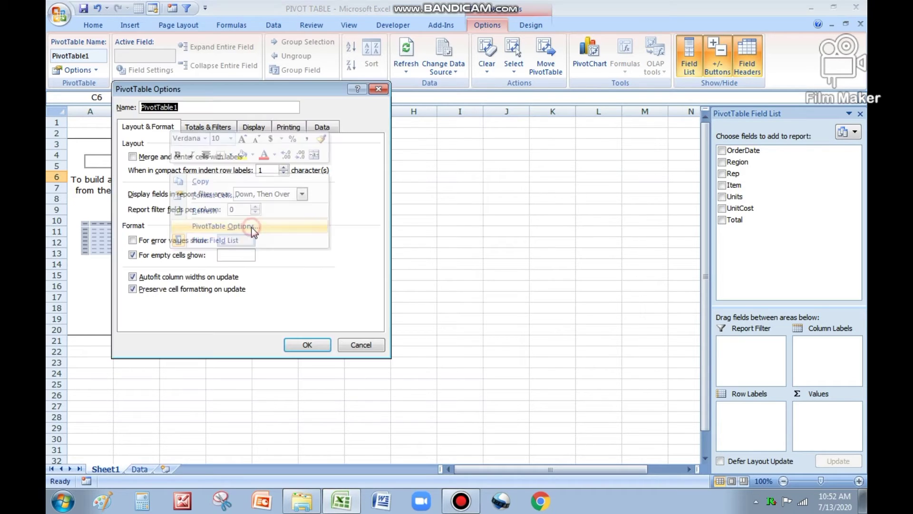
click(255, 128)
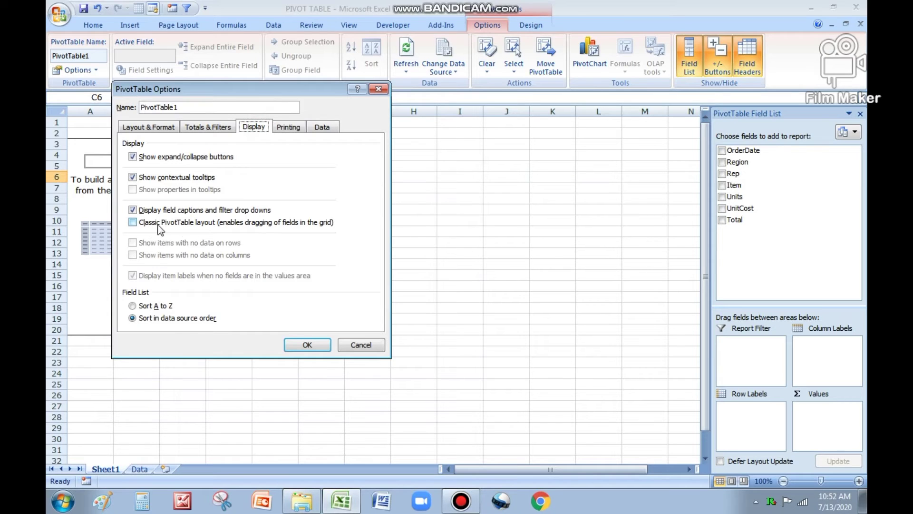
click(133, 223)
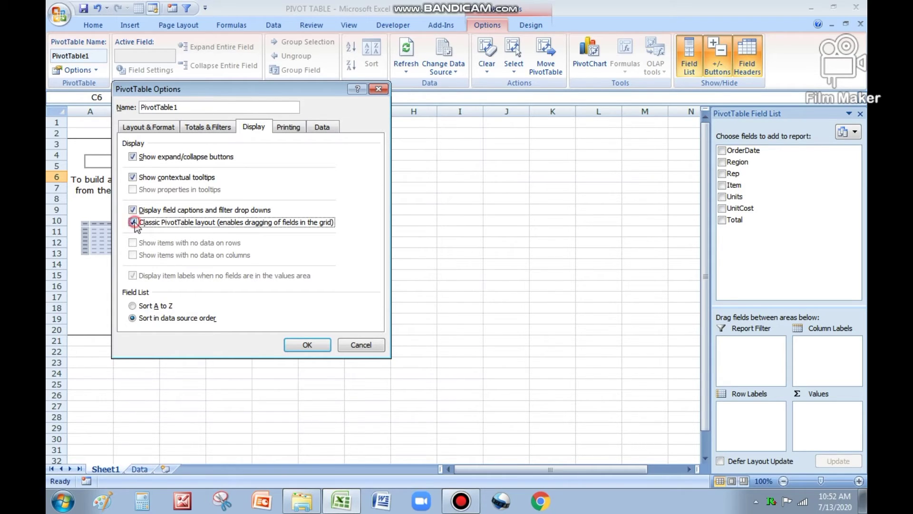
click(312, 345)
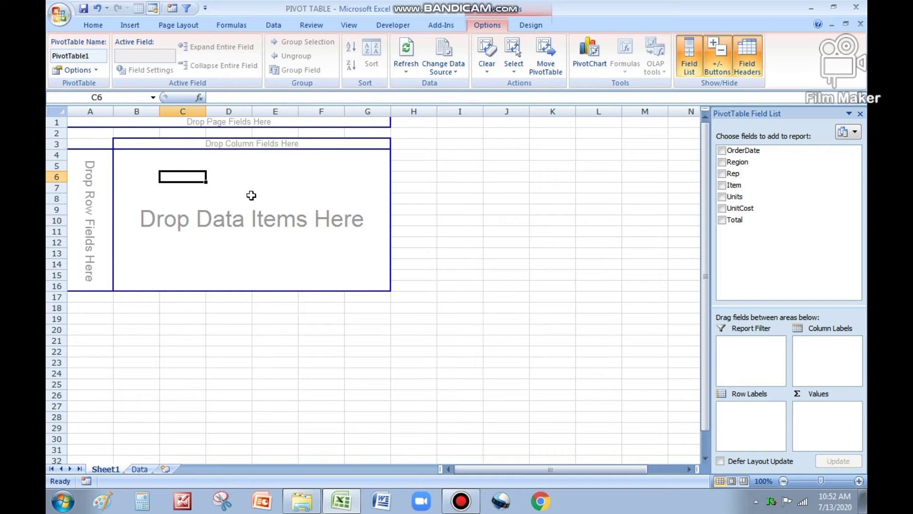
click(94, 222)
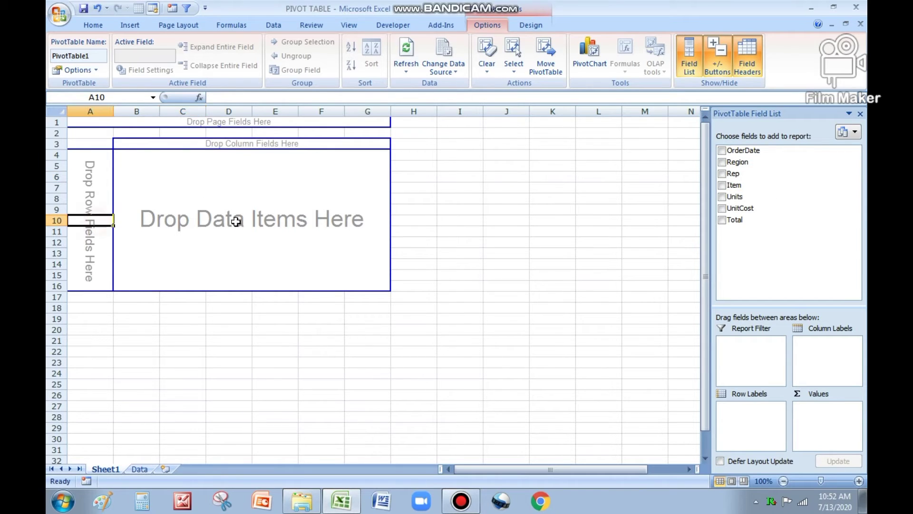
click(276, 224)
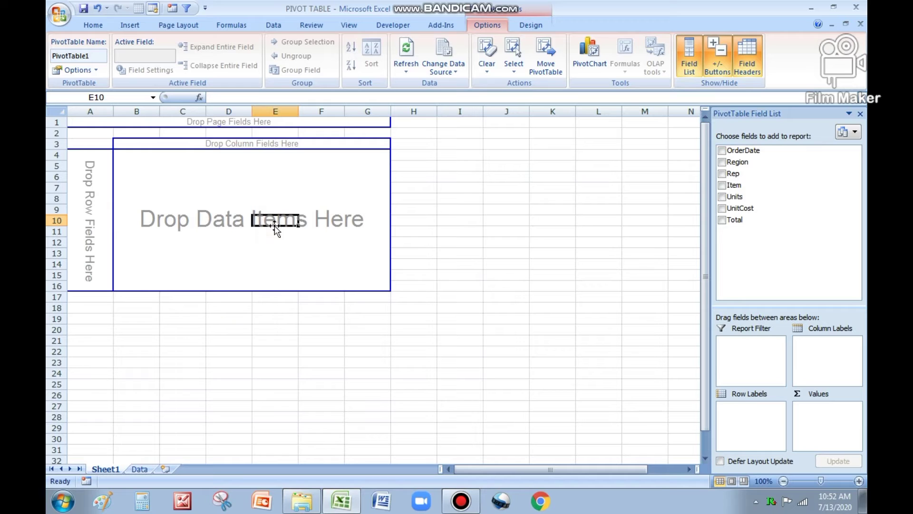
click(237, 120)
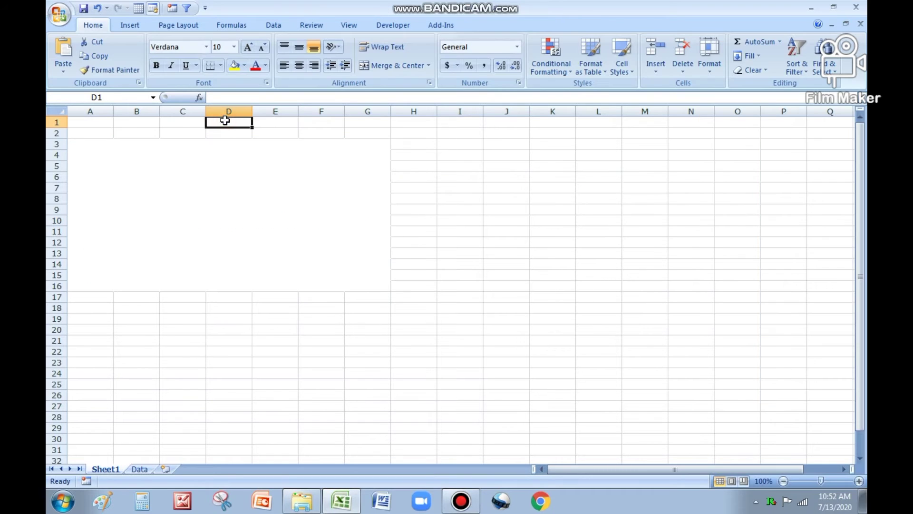
click(255, 219)
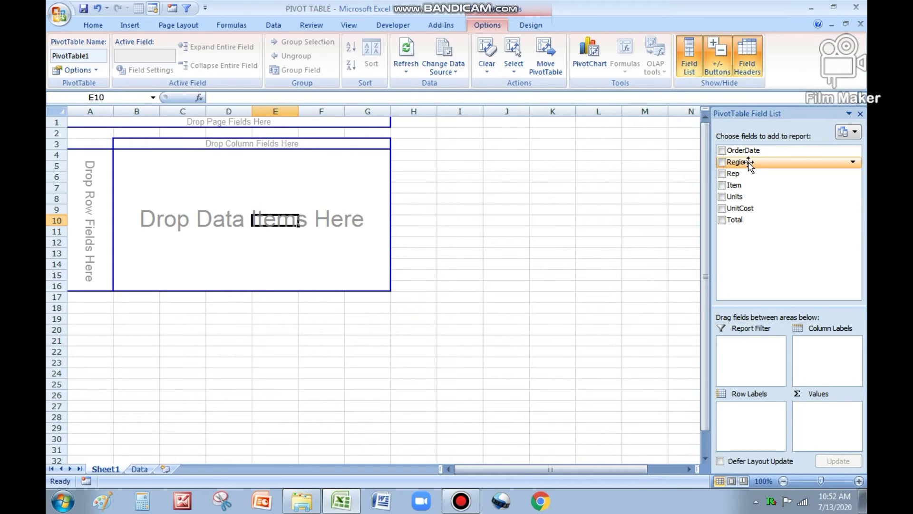
Add the Region field to the row area of the PivotTable.
drag(749, 162, 359, 220)
drag(159, 221, 85, 222)
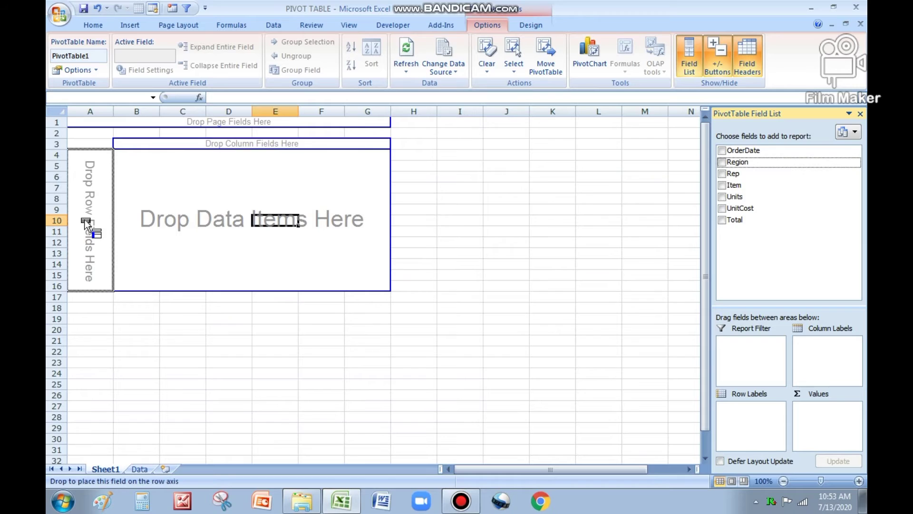
drag(86, 222, 84, 219)
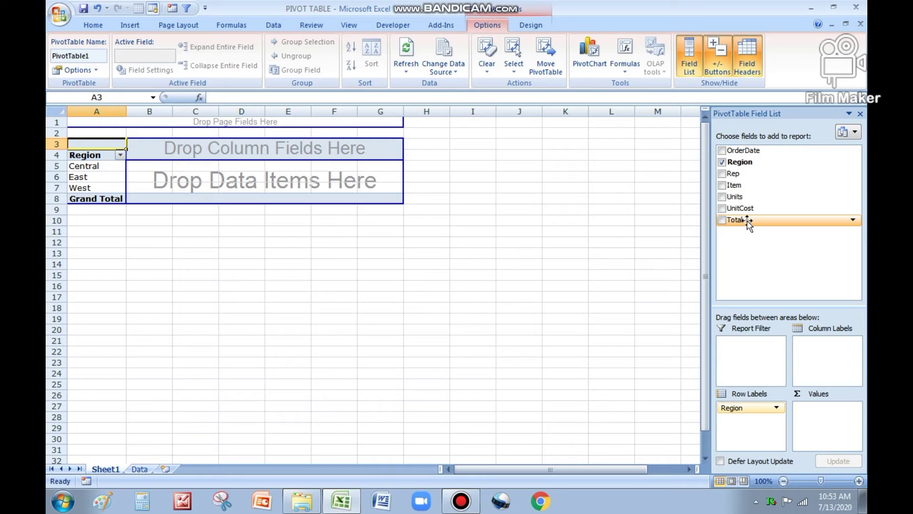
Add the Total field to the data area of the PivotTable to sum it by Region.
mouse_move(748, 223)
mouse_down()
mouse_move(664, 238)
mouse_move(507, 229)
mouse_move(325, 195)
mouse_up()
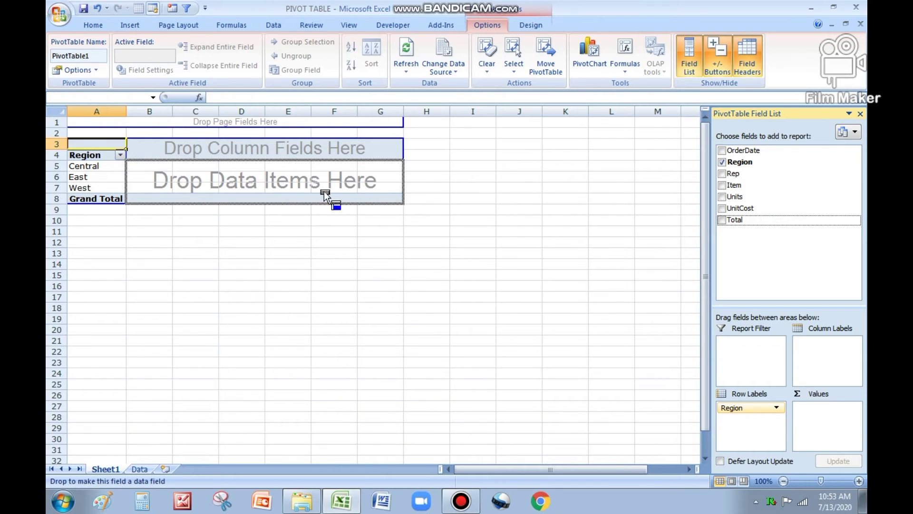
drag(271, 186, 270, 186)
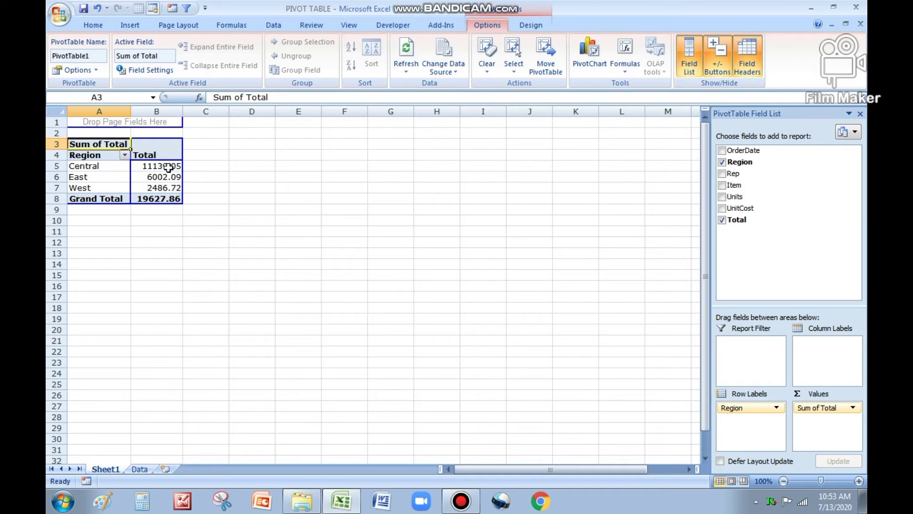
mouse_move(157, 166)
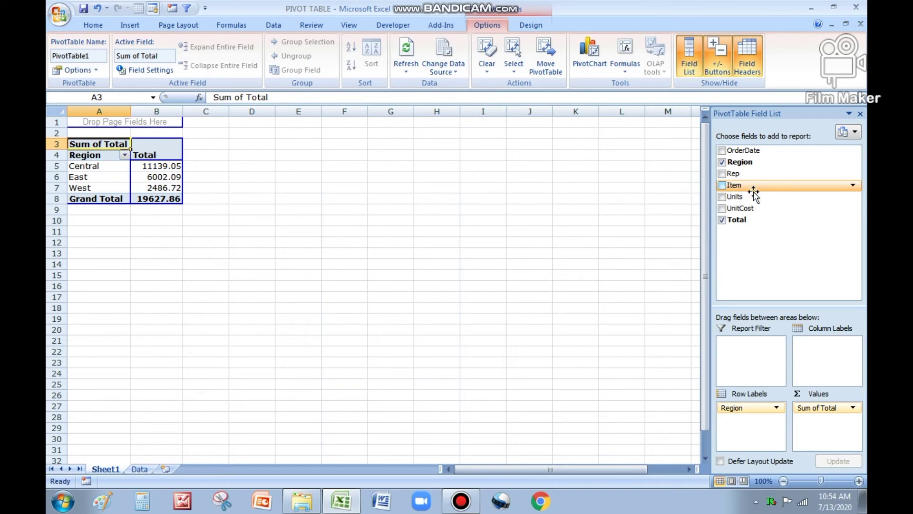
Add the Item field to the row area inside Region and check the Pen entry under each region.
drag(755, 189, 119, 189)
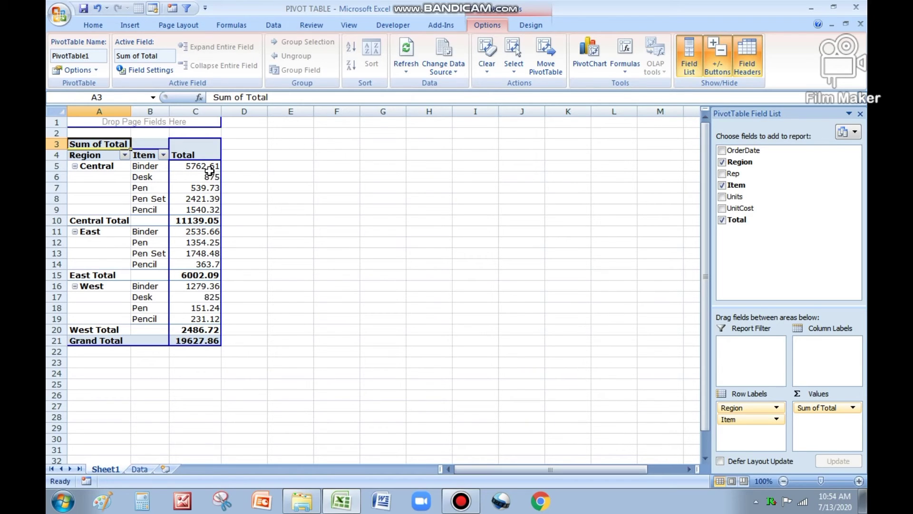
click(148, 188)
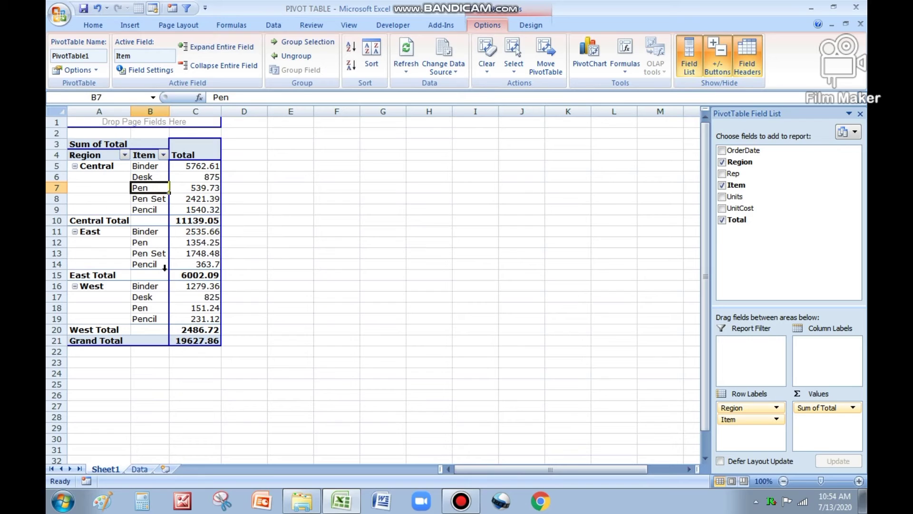
click(148, 244)
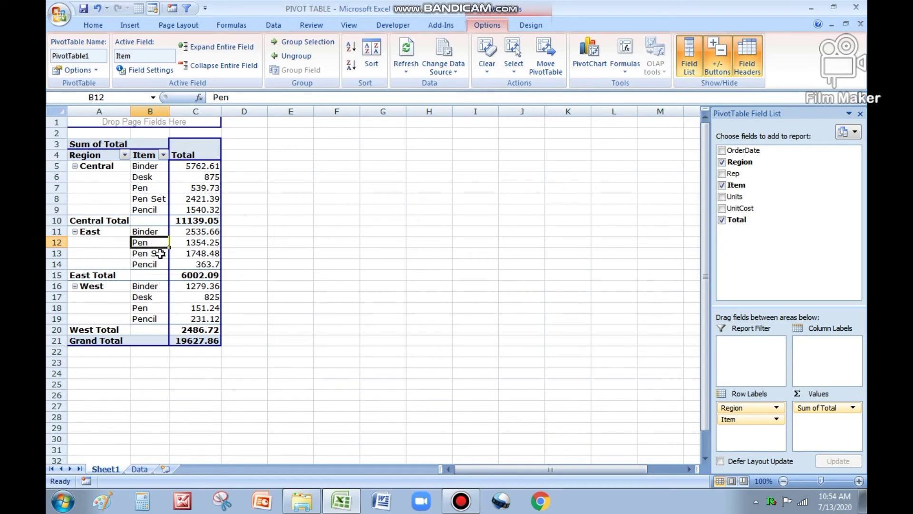
click(151, 307)
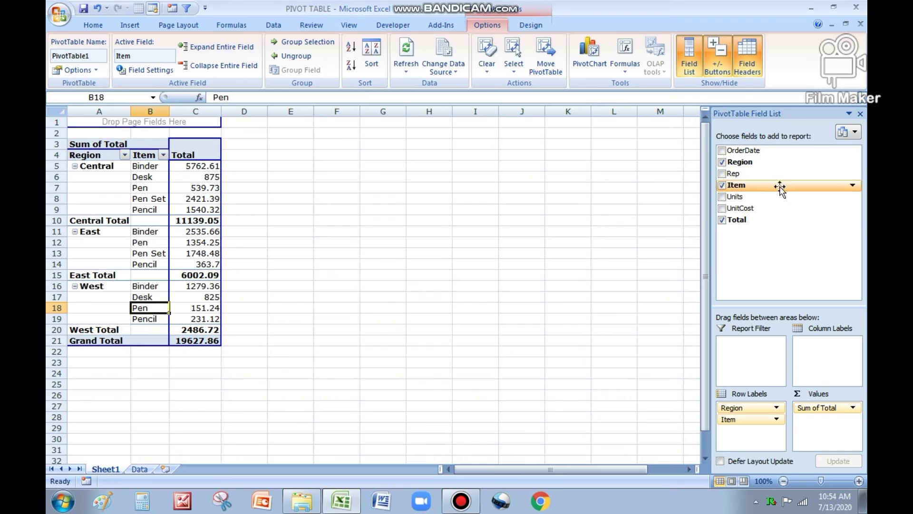
Add OrderDate as the outermost row field, before Region, and group its dates by Months.
drag(756, 151, 75, 236)
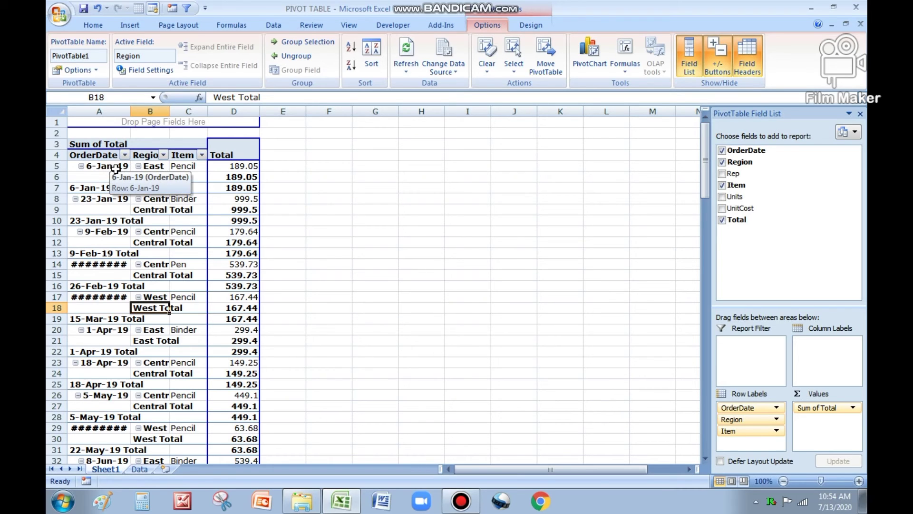
click(93, 156)
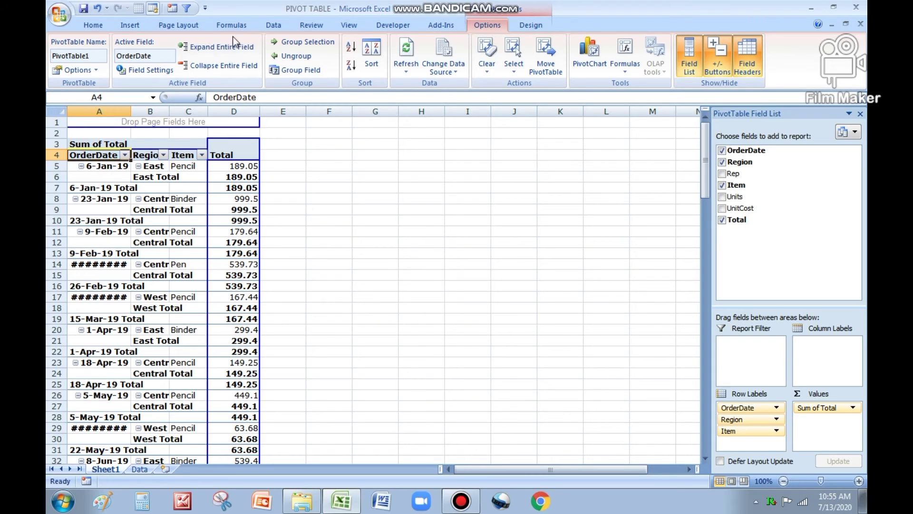
click(271, 28)
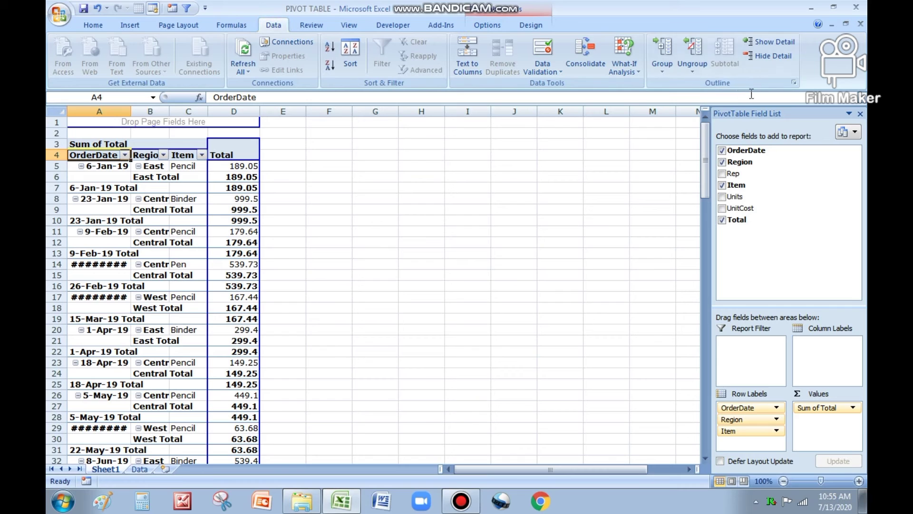
click(671, 74)
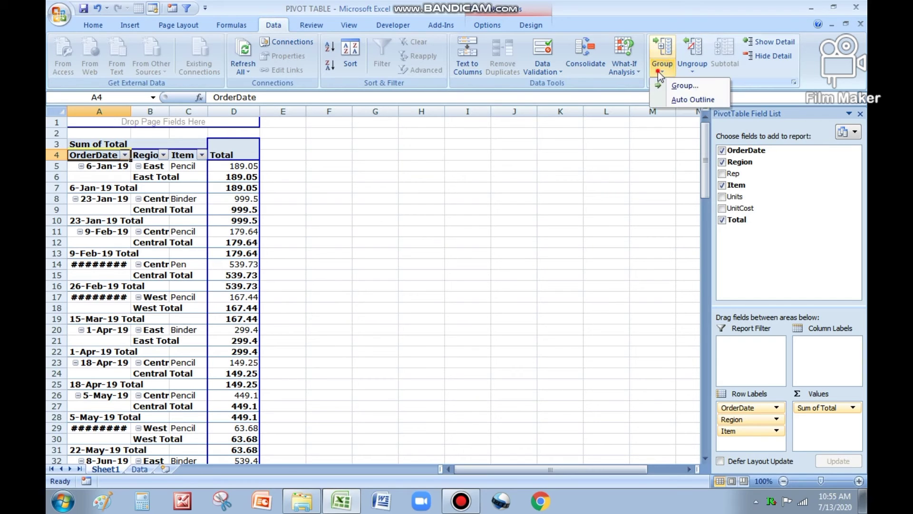
click(681, 87)
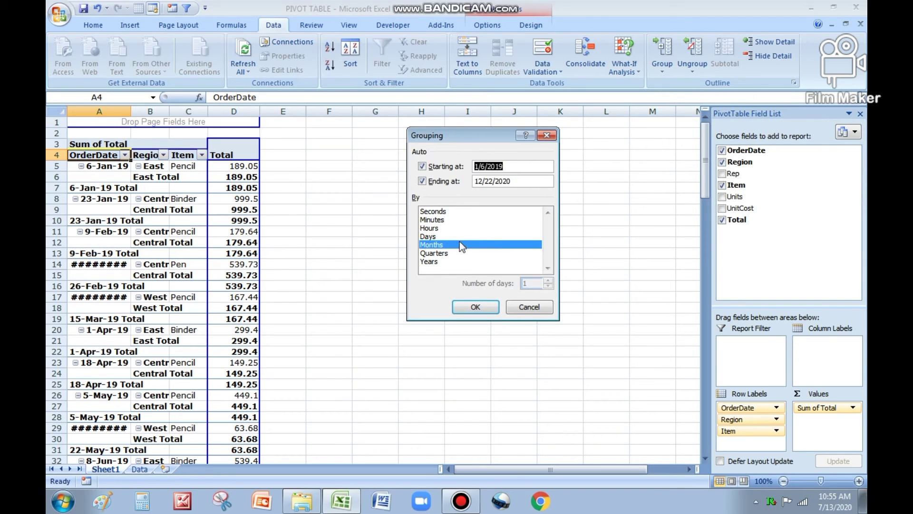
click(433, 245)
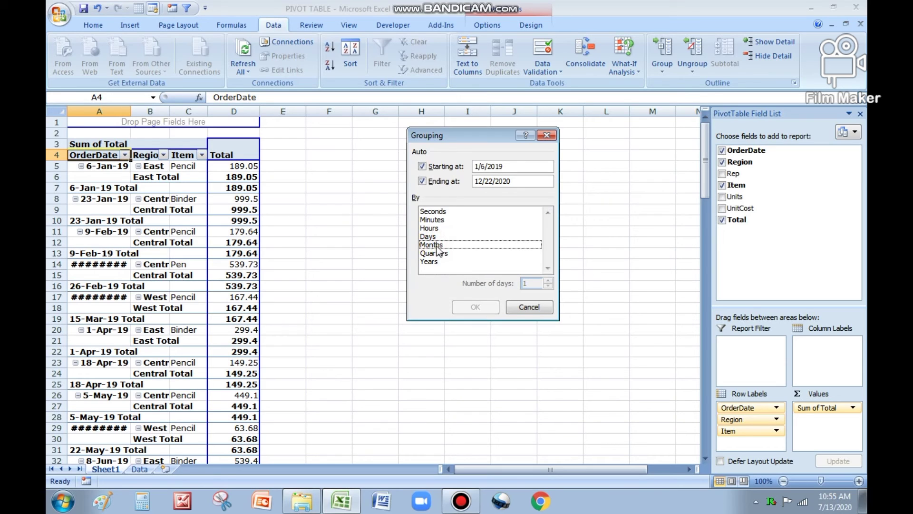
click(437, 246)
click(476, 307)
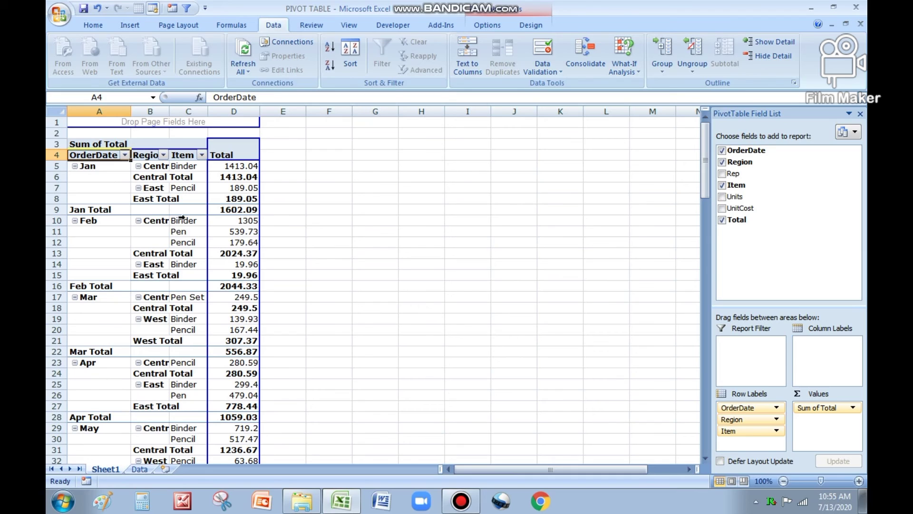
Widen column B to fit the full Region names in the PivotTable.
mouse_move(240, 210)
drag(166, 111, 196, 110)
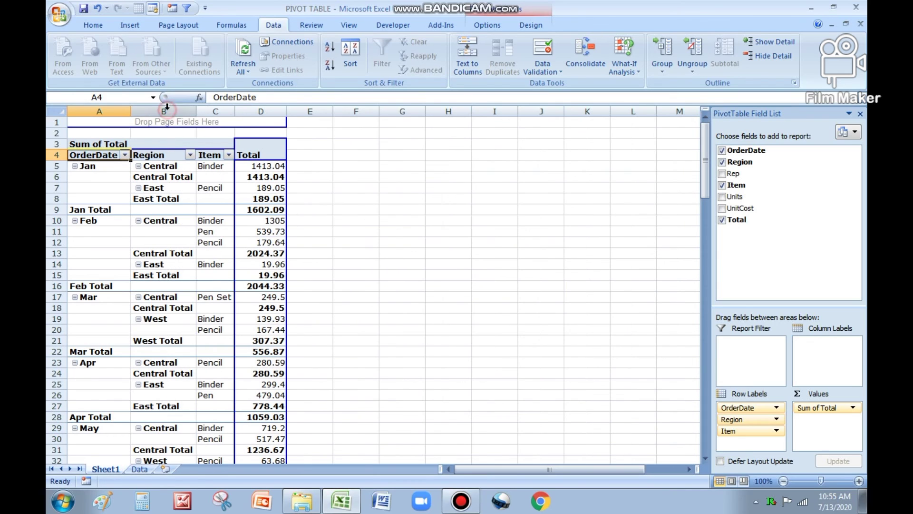
click(234, 111)
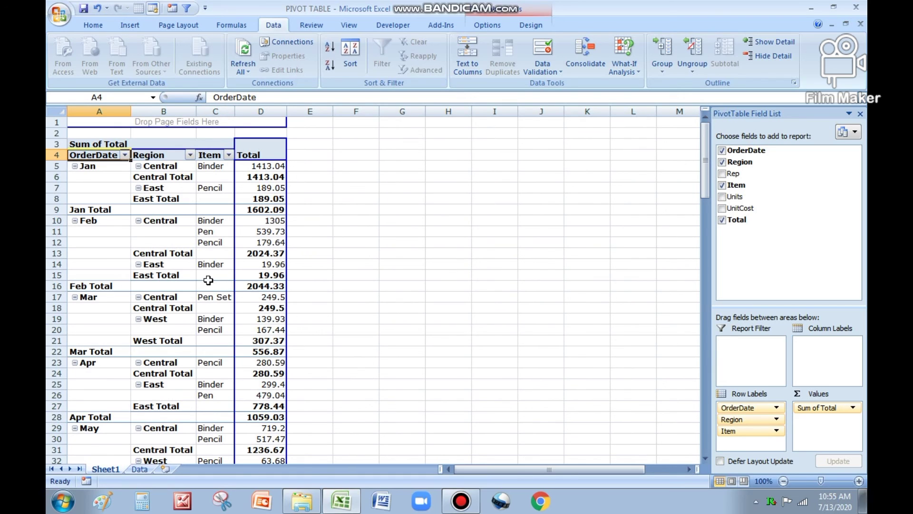
Turn off the subtotals for the Region field in the PivotTable.
click(163, 285)
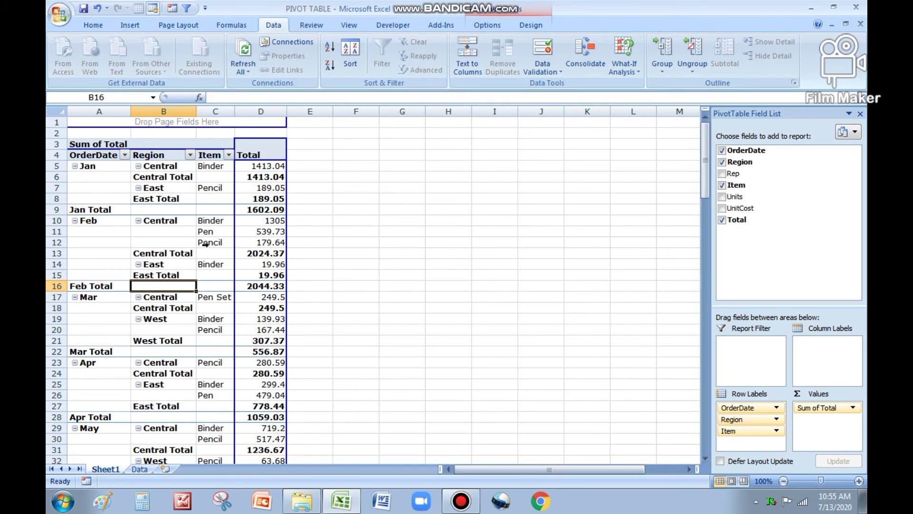
right_click(174, 182)
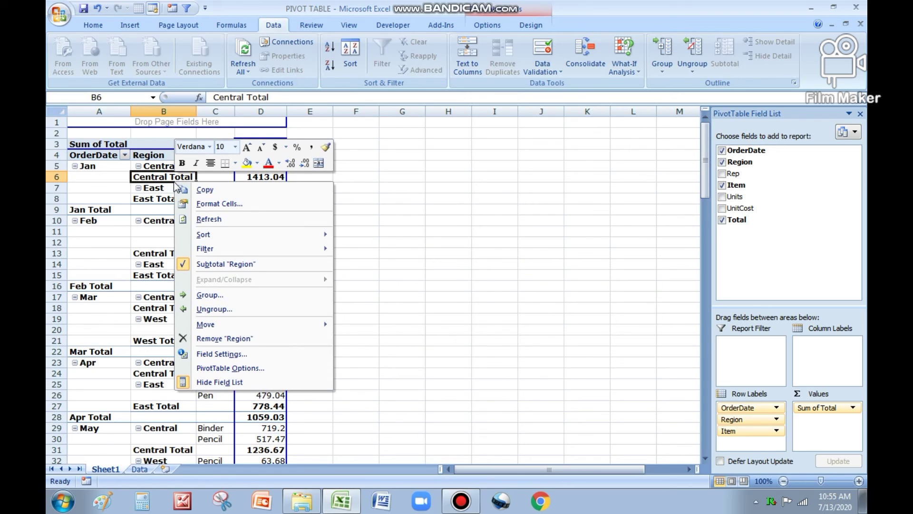
click(203, 265)
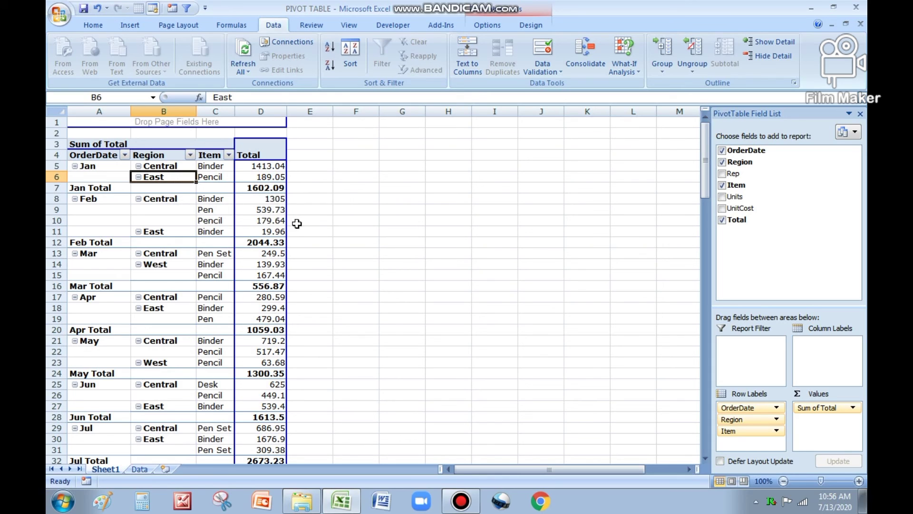
mouse_move(280, 231)
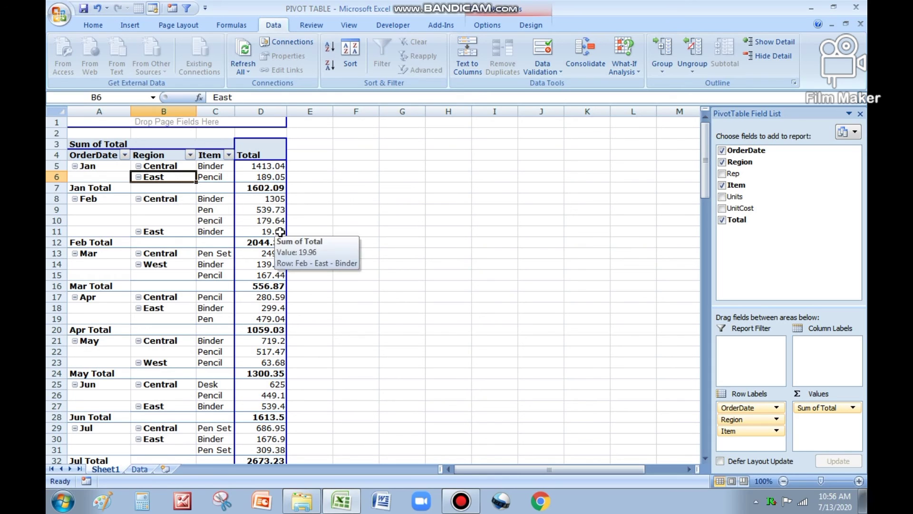